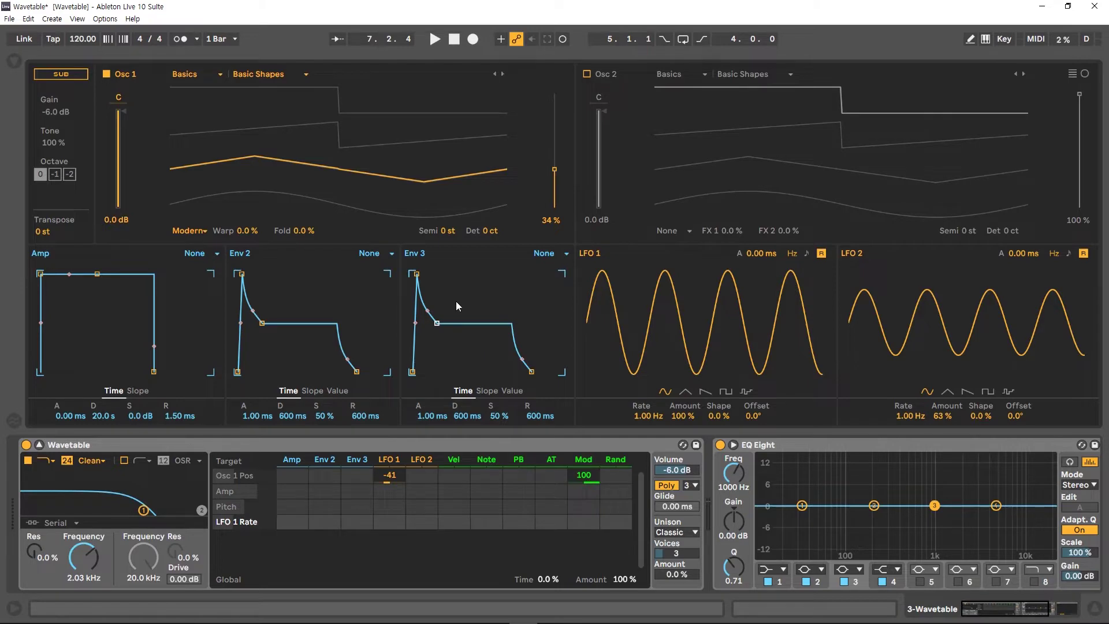
Step: Review the amplitude and pitch envelopes of the Vox Hey Crowd sampler, and return to the Wavetable track's device
{"action": "key", "text": "Tab"}
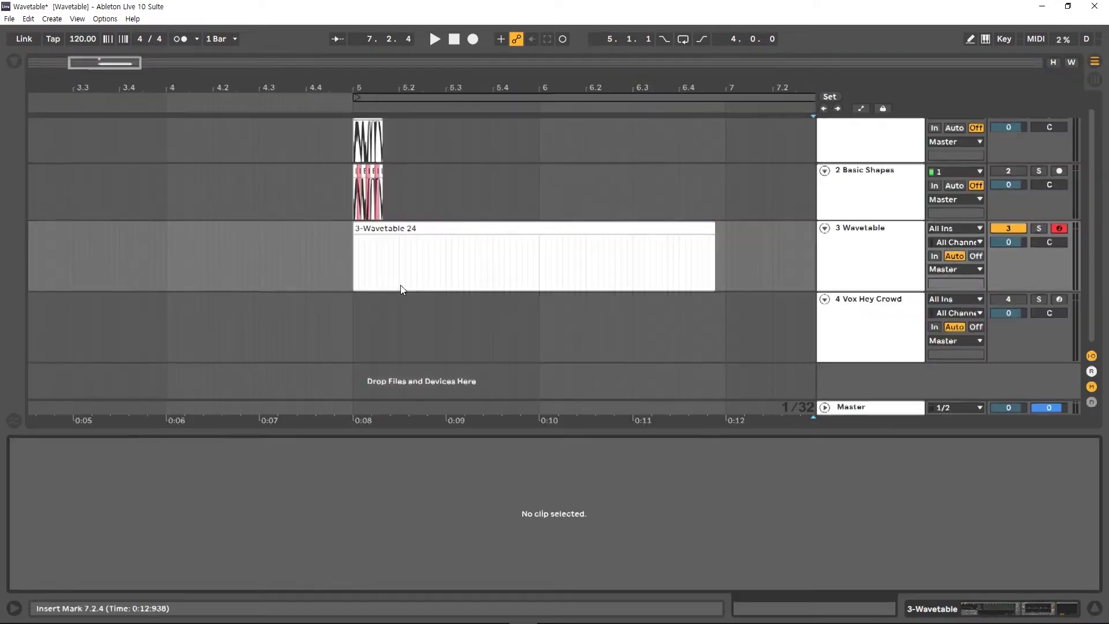
{"action": "left_click", "coordinate": [861, 317]}
{"action": "left_click", "coordinate": [549, 446]}
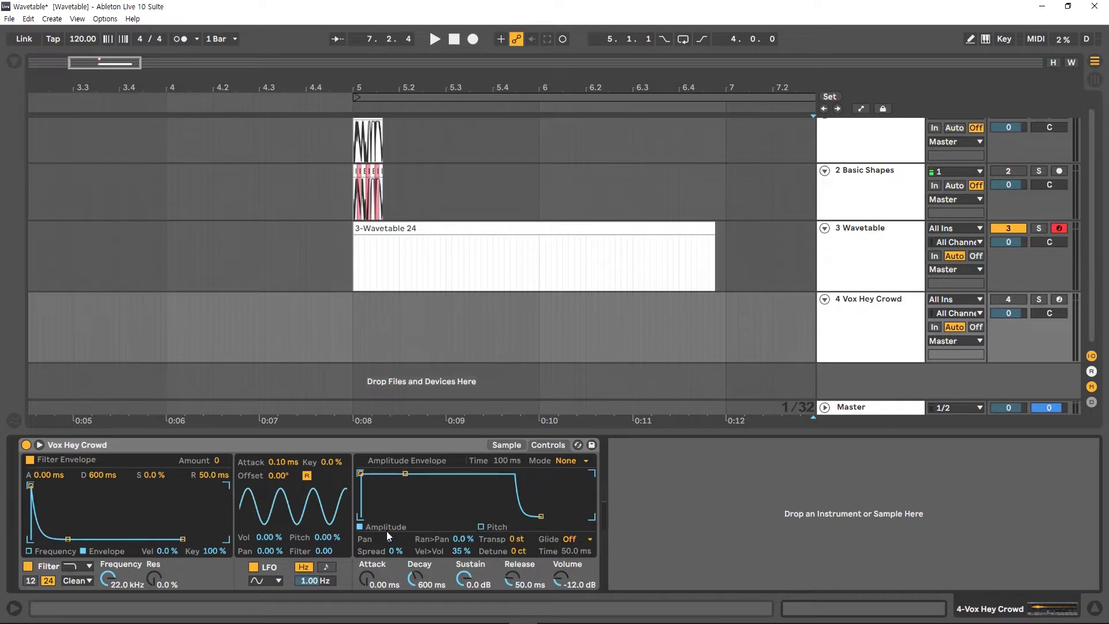
{"action": "left_click", "coordinate": [498, 525]}
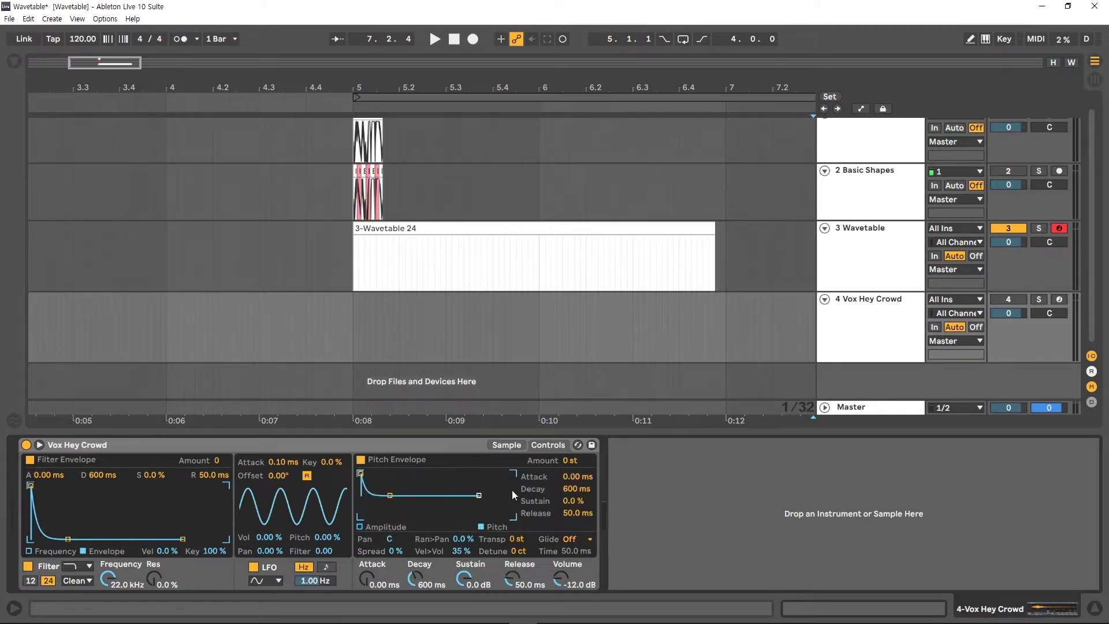
{"action": "left_click", "coordinate": [865, 252]}
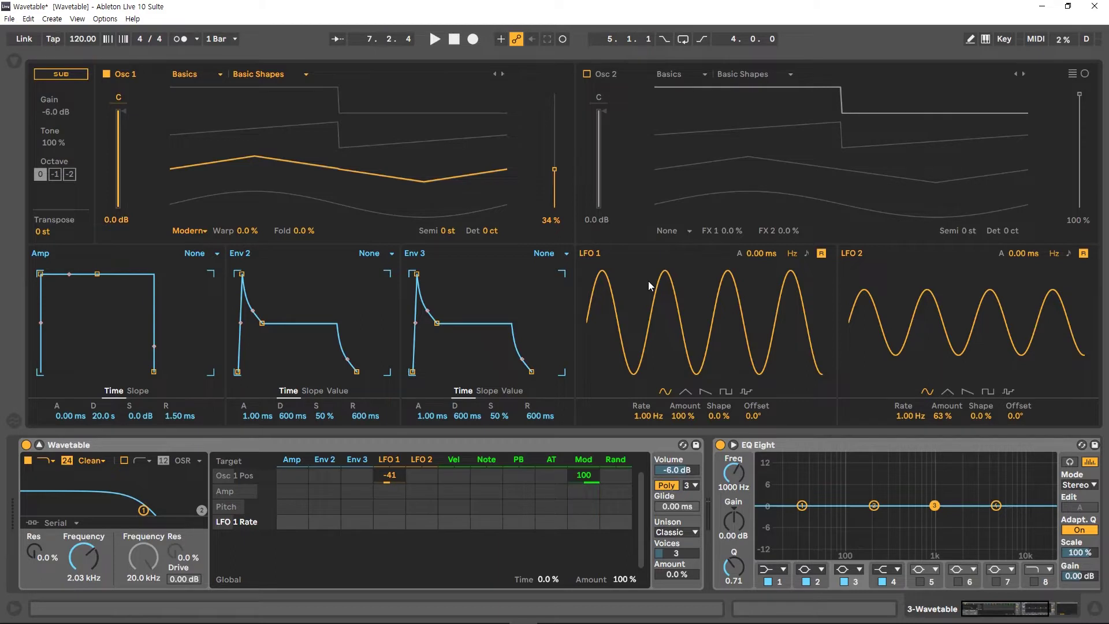
Step: Shape the Amp envelope to about 276 ms attack, 2.13 s decay, -5.5 dB sustain and 307 ms release
{"action": "left_click", "coordinate": [170, 336]}
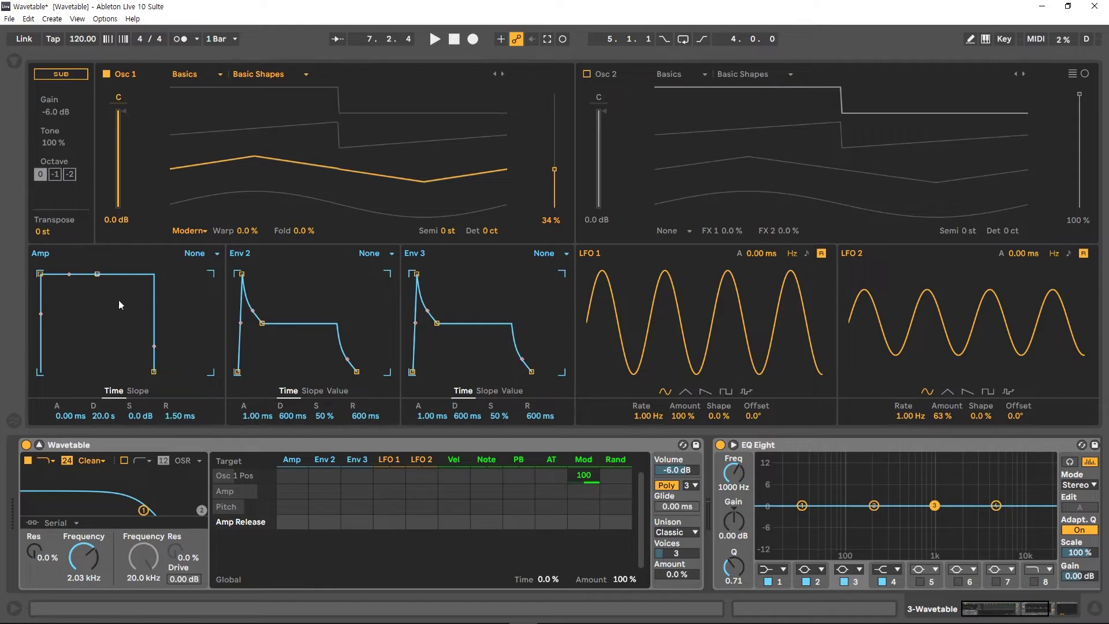
{"action": "left_click_drag", "start_coordinate": [37, 281], "coordinate": [93, 318]}
{"action": "left_click_drag", "start_coordinate": [175, 415], "coordinate": [61, 385]}
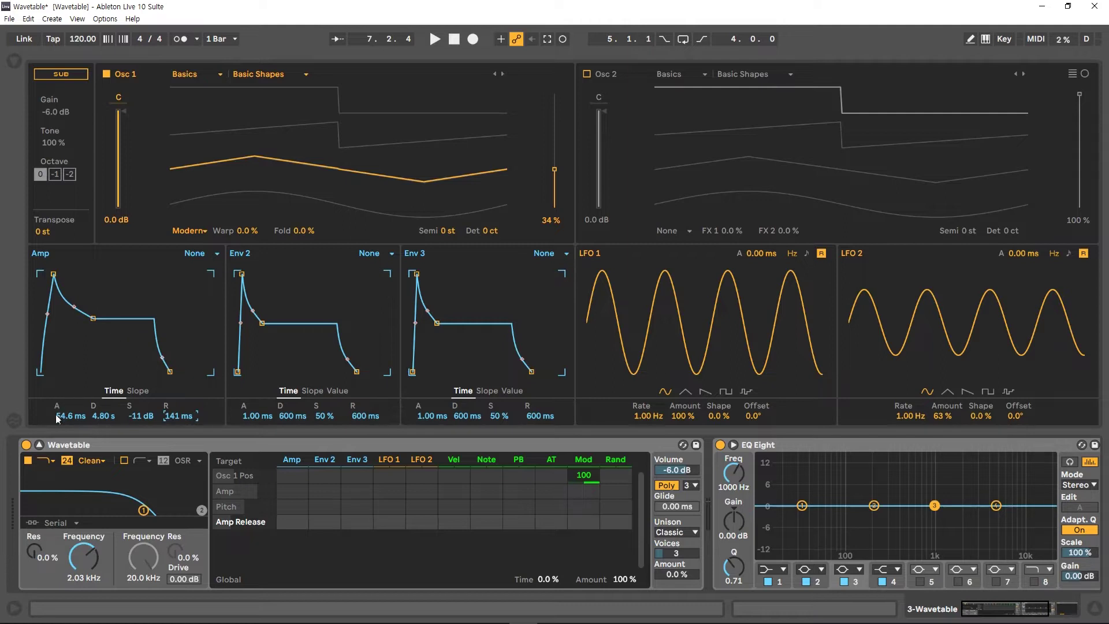
{"action": "left_click_drag", "start_coordinate": [67, 417], "coordinate": [172, 411]}
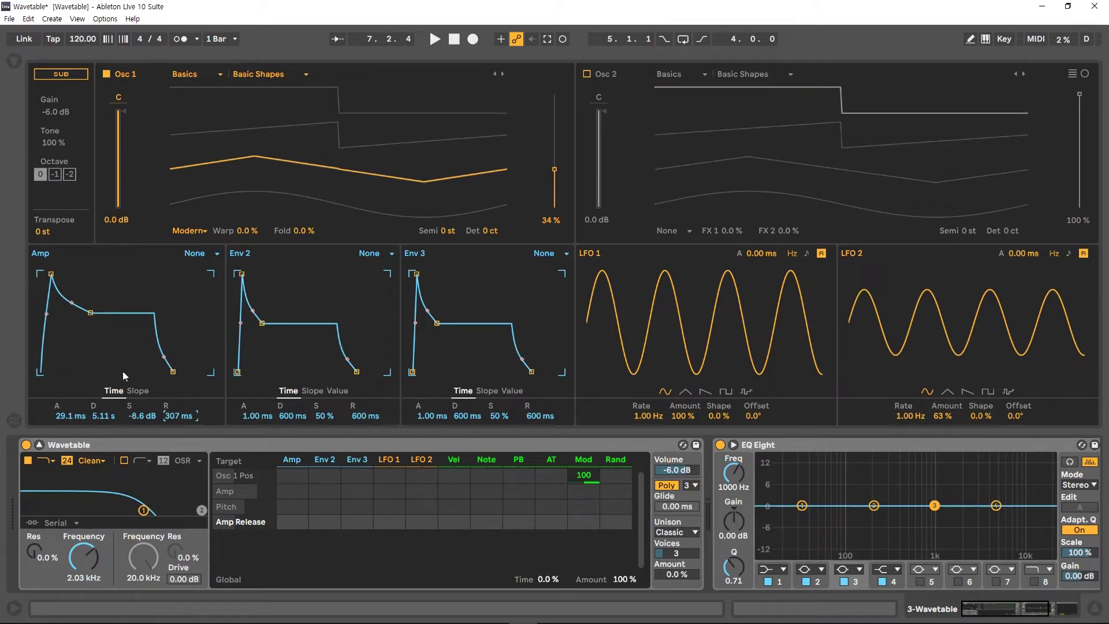
{"action": "left_click_drag", "start_coordinate": [51, 274], "coordinate": [59, 274]}
{"action": "left_click_drag", "start_coordinate": [100, 313], "coordinate": [93, 301]}
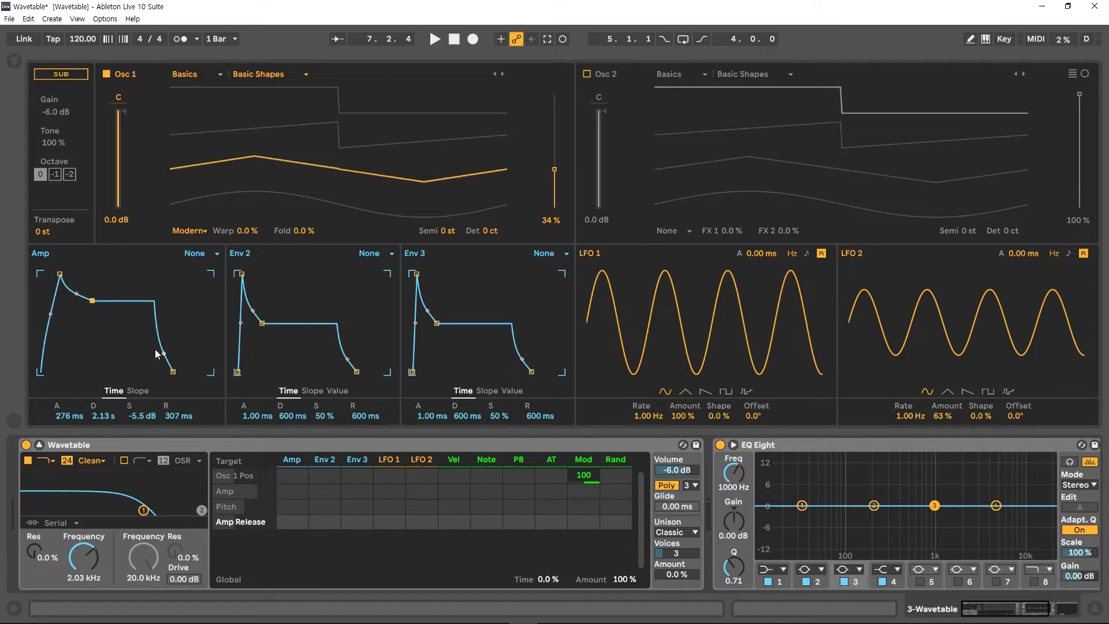
Step: Adjust the Amp envelope's slopes to about -29% for attack, 76% for decay and 50% for release
{"action": "left_click", "coordinate": [138, 391]}
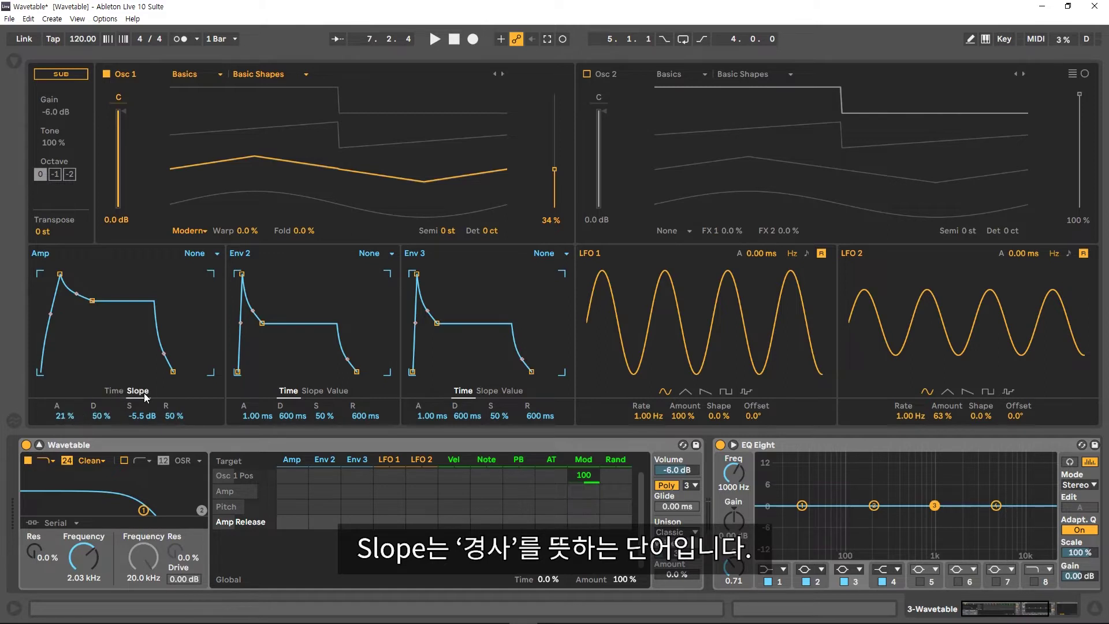
{"action": "left_click_drag", "start_coordinate": [72, 412], "coordinate": [102, 417]}
{"action": "left_click_drag", "start_coordinate": [173, 416], "coordinate": [171, 418]}
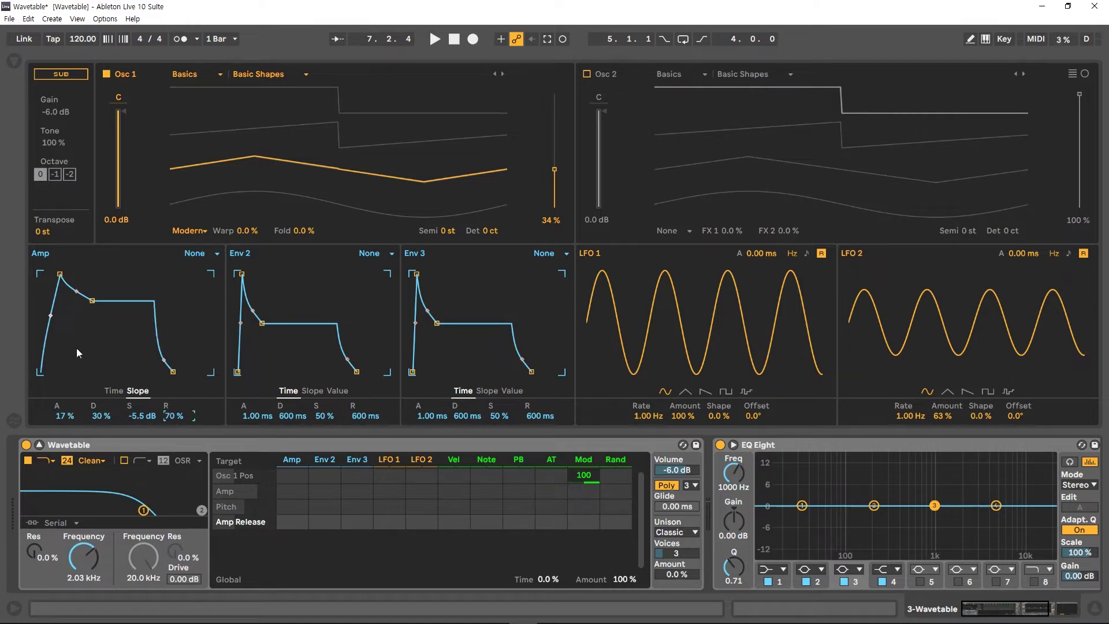
{"action": "left_click_drag", "start_coordinate": [53, 314], "coordinate": [52, 337]}
{"action": "left_click_drag", "start_coordinate": [80, 294], "coordinate": [79, 272]}
{"action": "left_click_drag", "start_coordinate": [164, 359], "coordinate": [164, 371]}
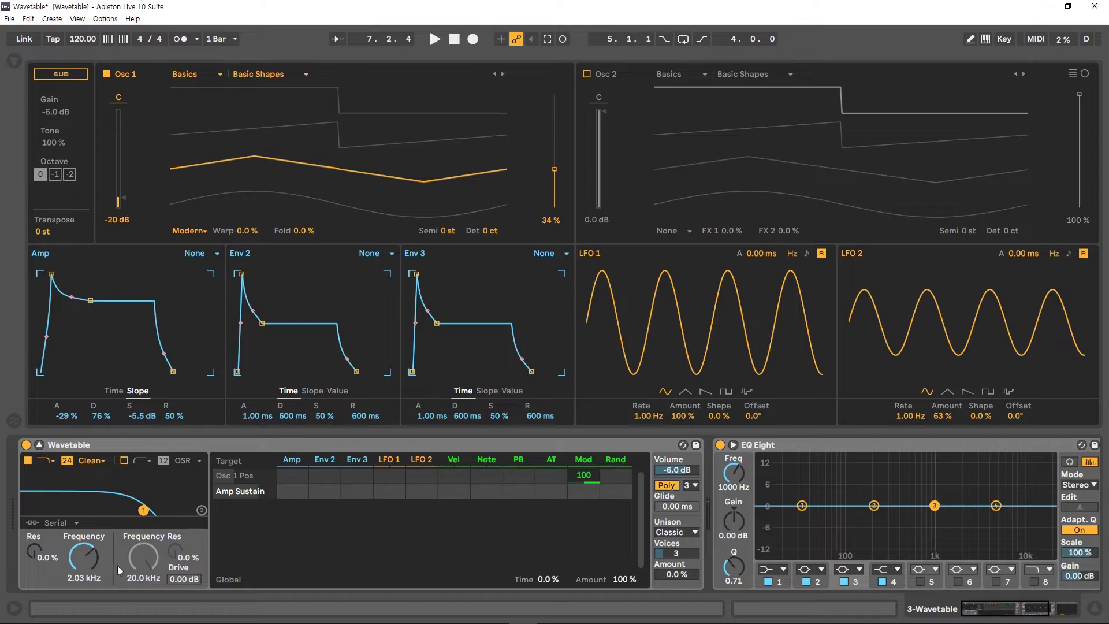
Step: Show Filter 1 Freq, Unison and Osc 1 Pitch one after another as targets in the modulation matrix
{"action": "left_click", "coordinate": [85, 564]}
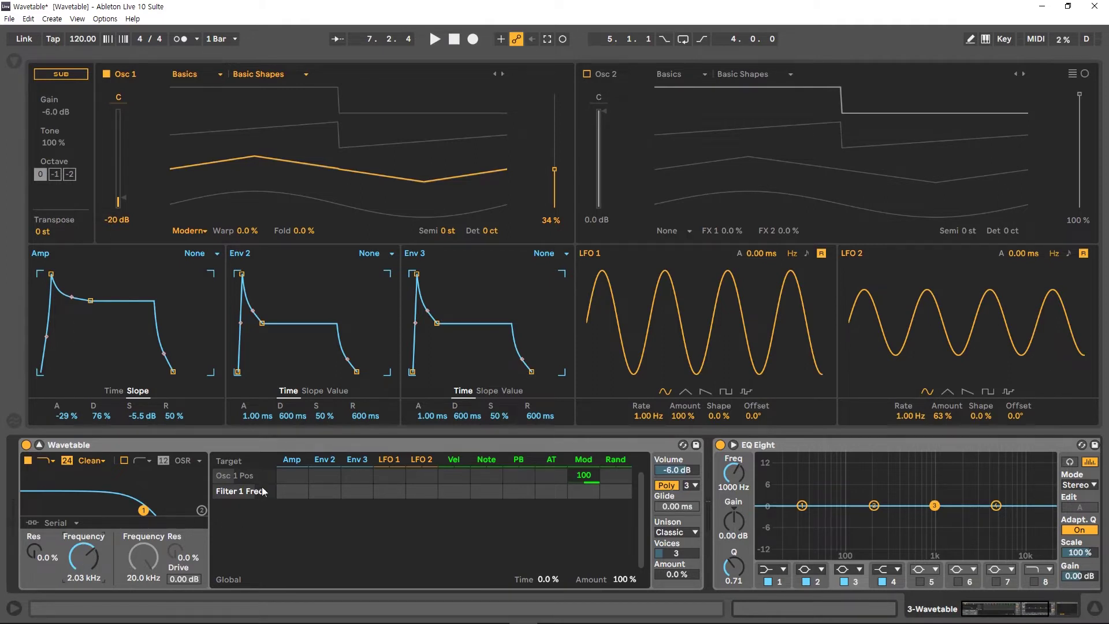
{"action": "left_click", "coordinate": [675, 573]}
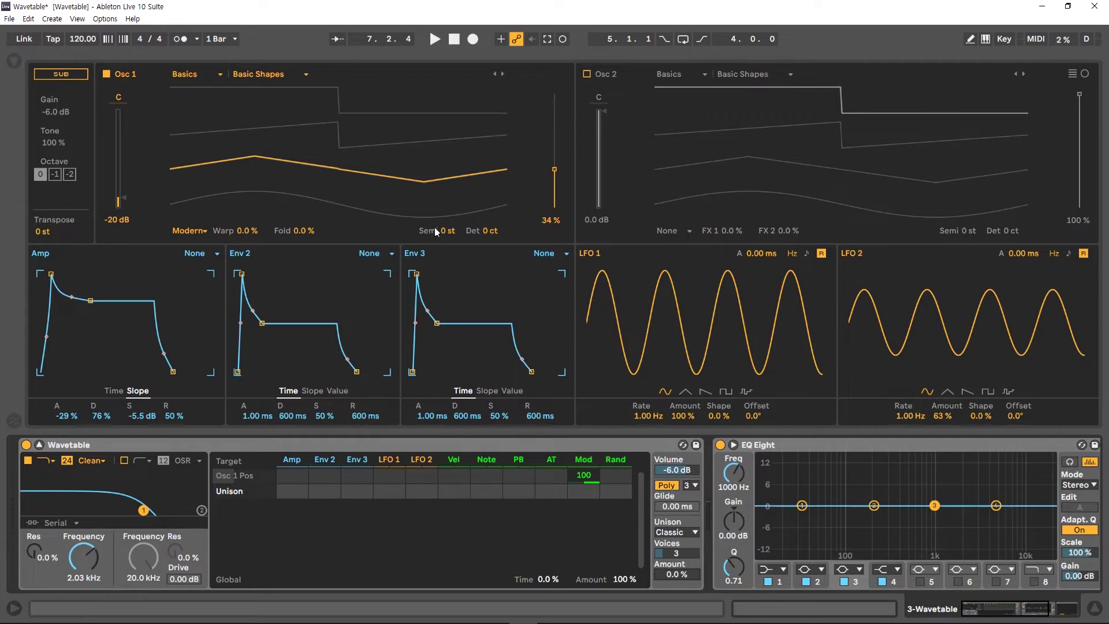
{"action": "left_click", "coordinate": [495, 229]}
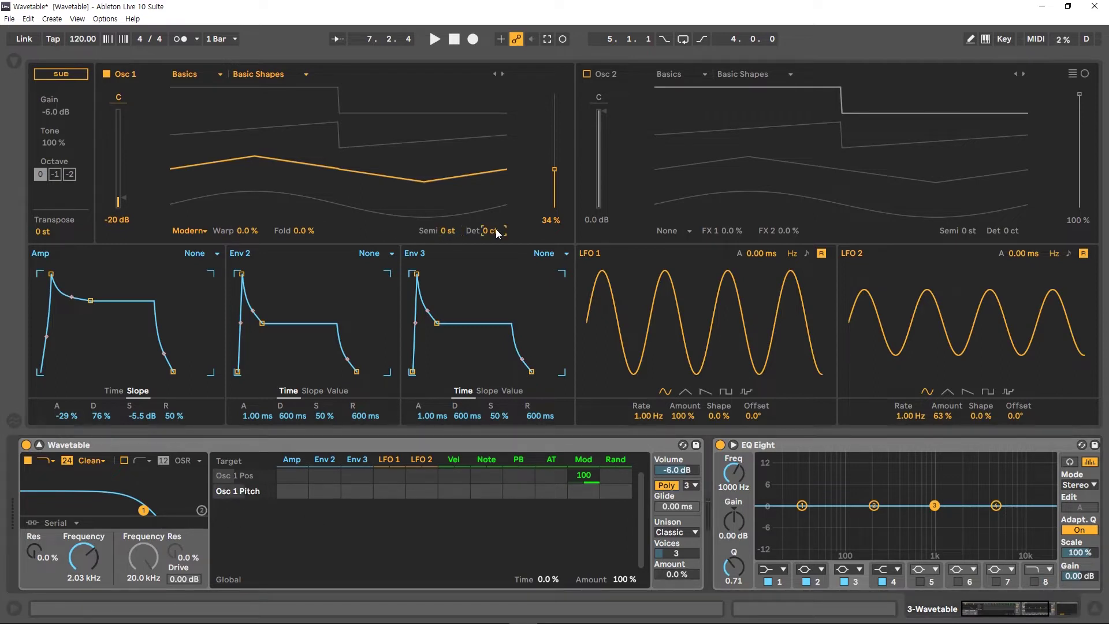
Step: Raise Osc 1's gain to -6.7 dB and adjust its wavetable position to about 33%
{"action": "left_click_drag", "start_coordinate": [128, 201], "coordinate": [129, 163]}
{"action": "left_click_drag", "start_coordinate": [555, 169], "coordinate": [557, 165]}
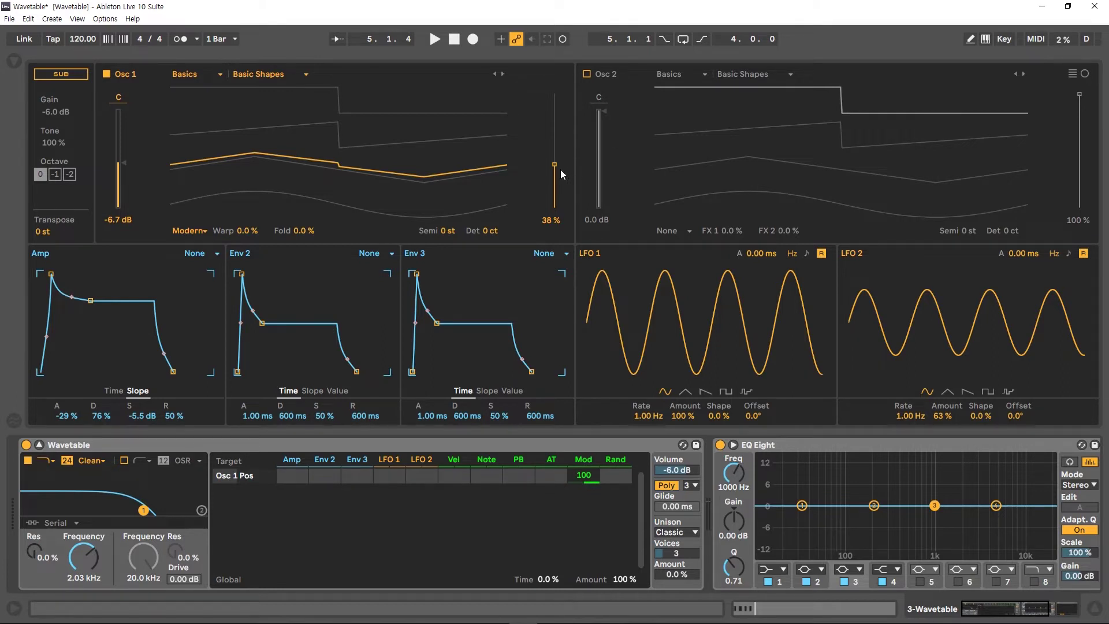
{"action": "scroll", "coordinate": [560, 169], "scroll_direction": "down", "scroll_amount": 5}
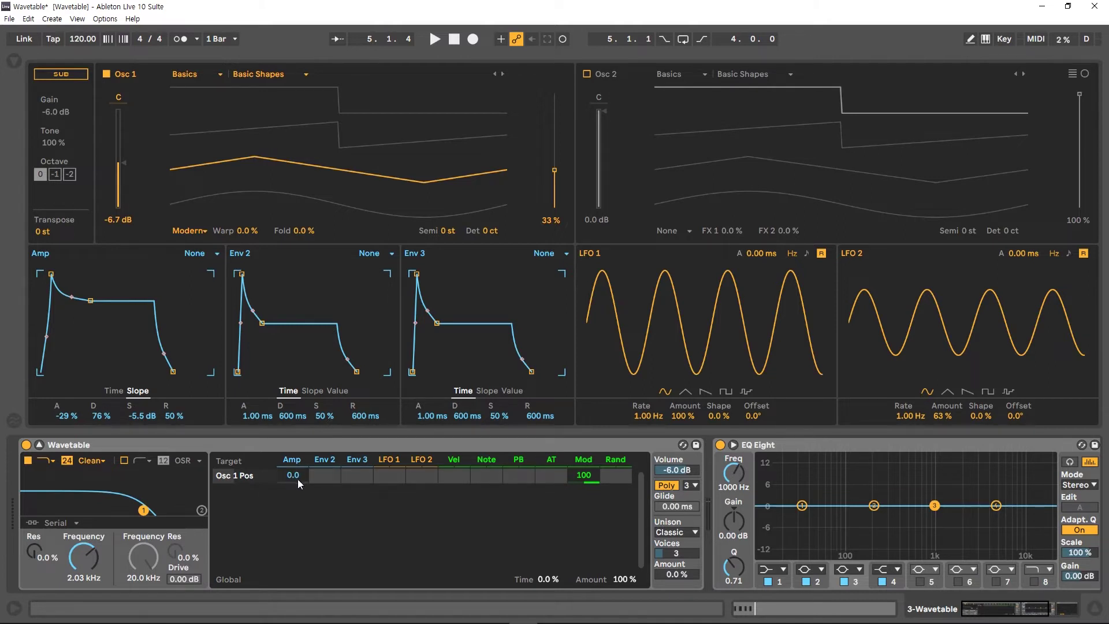
{"action": "mouse_move", "coordinate": [296, 480]}
{"action": "left_mouse_down"}
{"action": "mouse_move", "coordinate": [296, 495]}
{"action": "mouse_move", "coordinate": [296, 477]}
{"action": "left_mouse_up"}
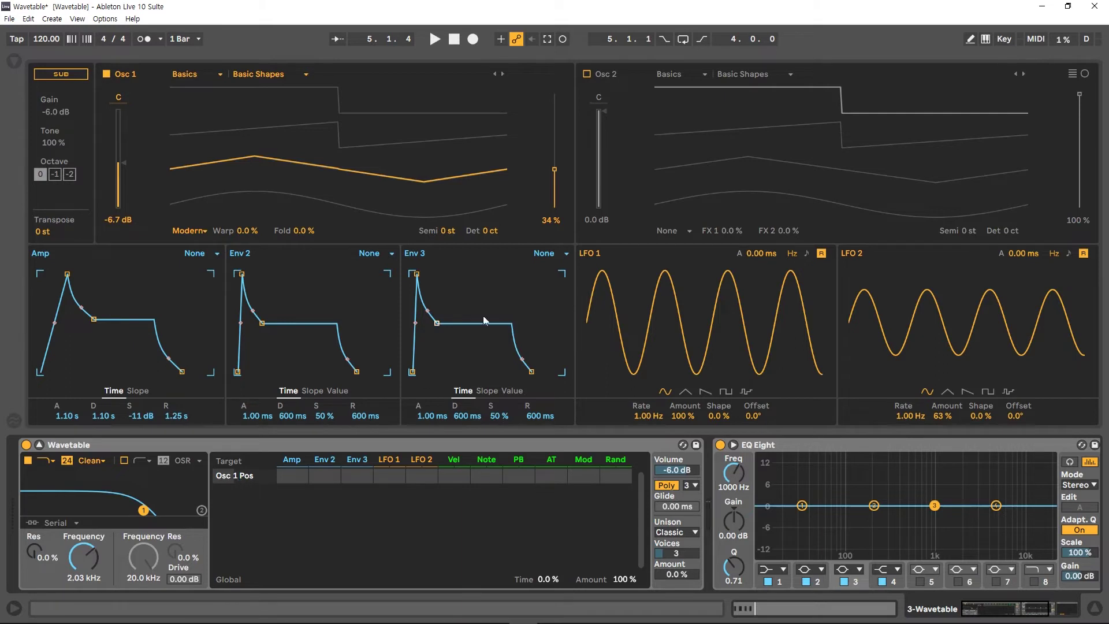
Step: Try Osc 1's wavetable position at 50%, and settle on 30%
{"action": "left_click", "coordinate": [559, 221]}
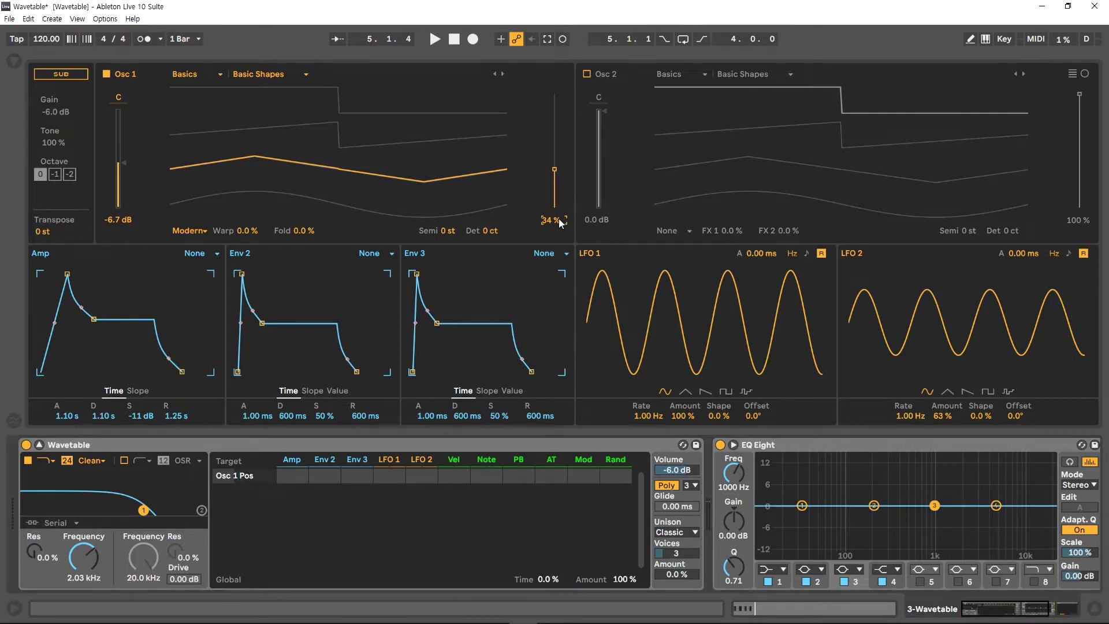
{"action": "type", "text": "50"}
{"action": "key", "text": "Return"}
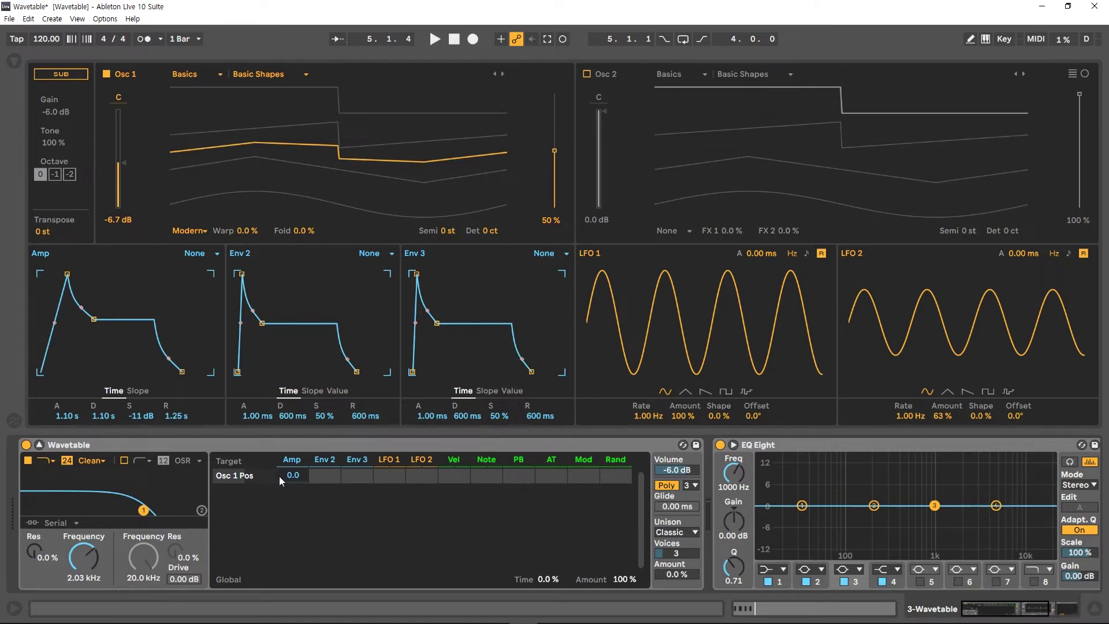
{"action": "type", "text": "30"}
{"action": "key", "text": "Return"}
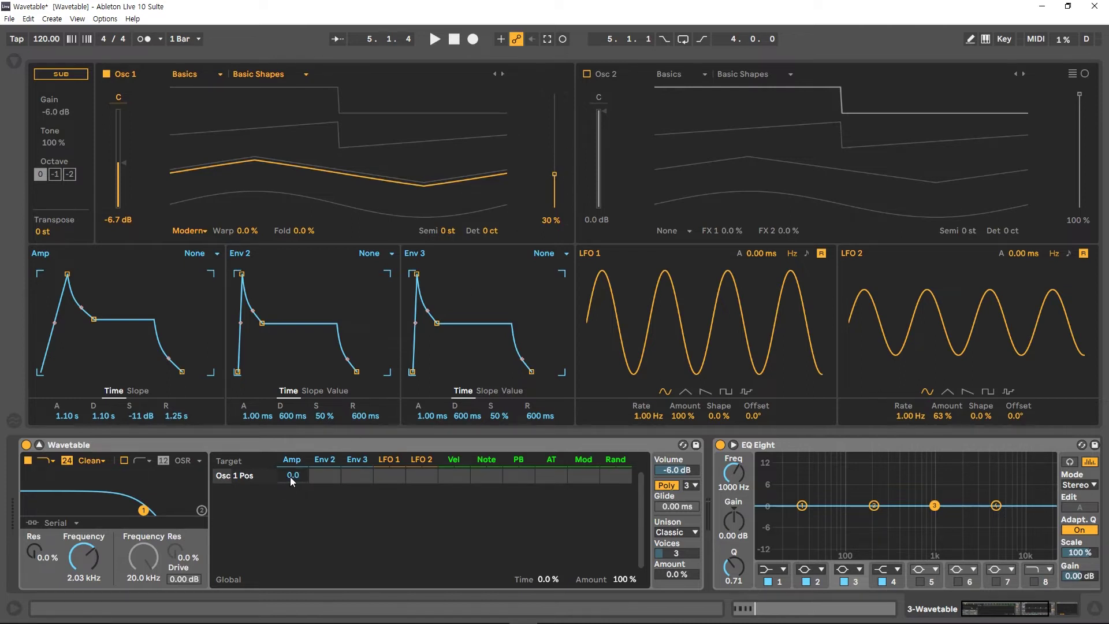
Step: Set the Amp envelope's modulation amount on Osc 1 Pos to -30
{"action": "left_click_drag", "start_coordinate": [290, 481], "coordinate": [290, 502]}
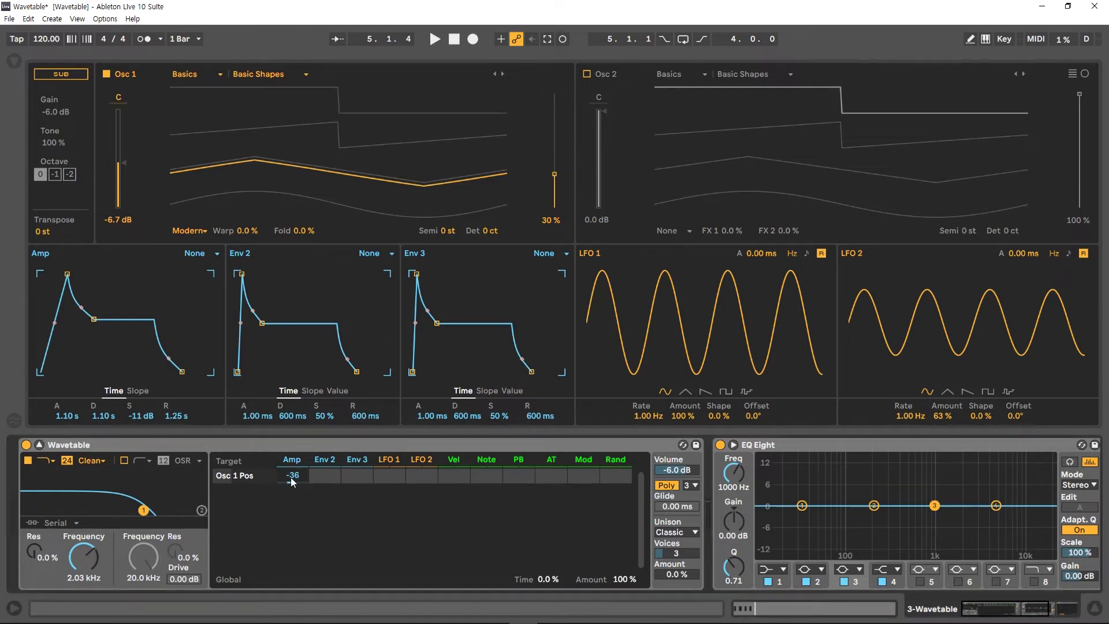
{"action": "double_click", "coordinate": [292, 480]}
{"action": "type", "text": "30"}
{"action": "key", "text": "Return"}
Step: Bring Filter 1 Freq into the modulation matrix and set its Env 2 amount to about -83
{"action": "left_click", "coordinate": [72, 570]}
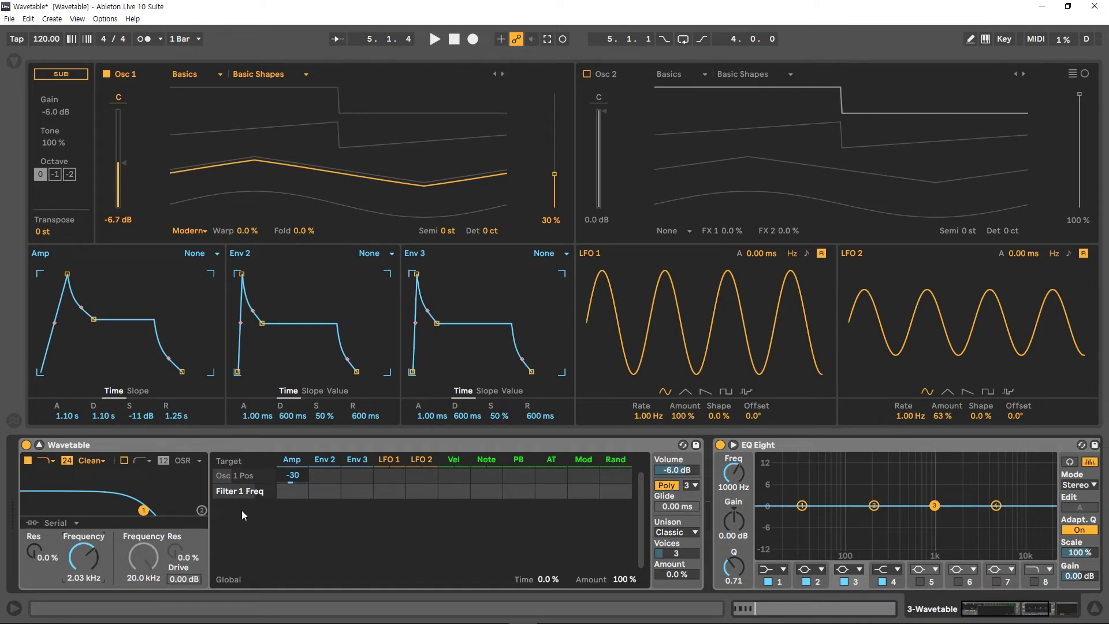
{"action": "left_click_drag", "start_coordinate": [322, 494], "coordinate": [322, 563]}
{"action": "left_click_drag", "start_coordinate": [325, 491], "coordinate": [325, 481]}
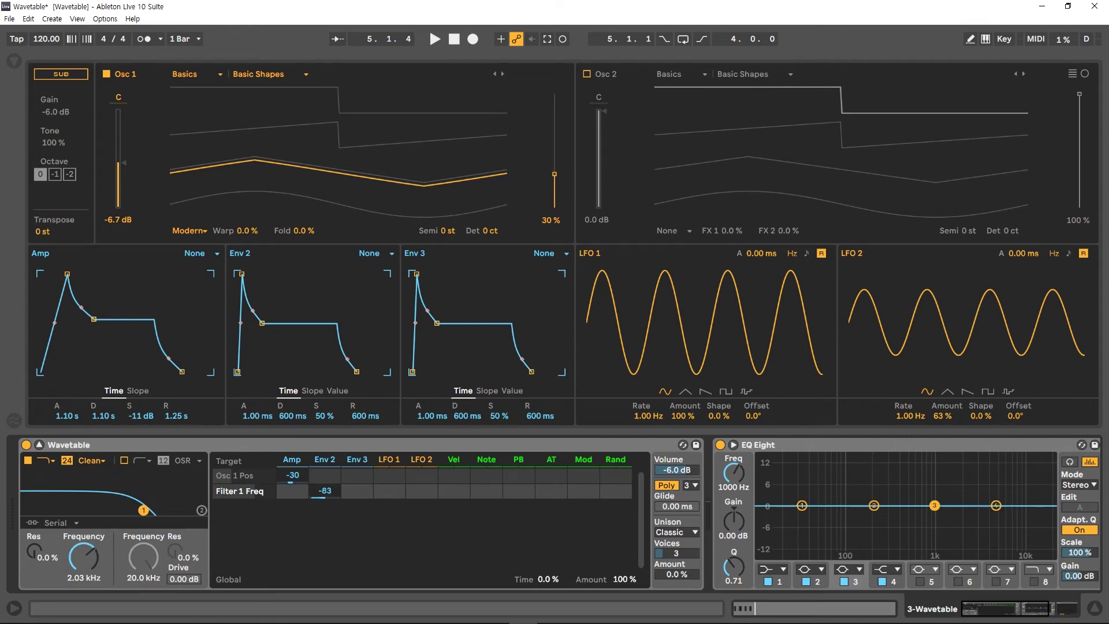
Step: Transpose Osc 1 to -24 semitones and set Env 2's modulation amount on Osc 1 Pitch to 18.4
{"action": "left_click", "coordinate": [441, 231]}
{"action": "left_click_drag", "start_coordinate": [448, 230], "coordinate": [449, 217]}
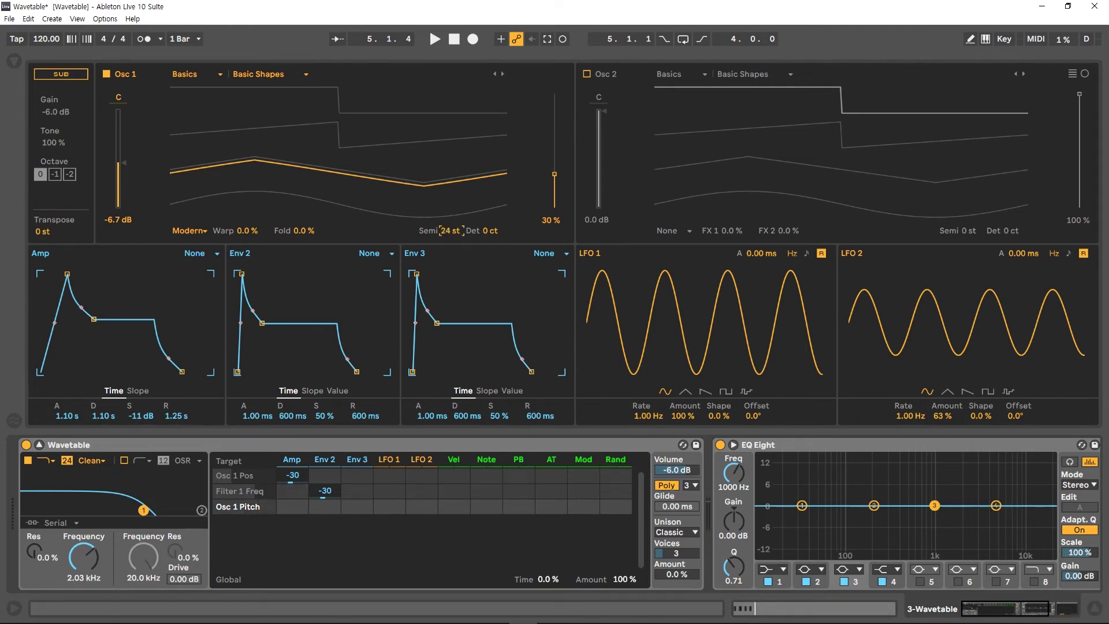
{"action": "left_click_drag", "start_coordinate": [449, 230], "coordinate": [449, 257]}
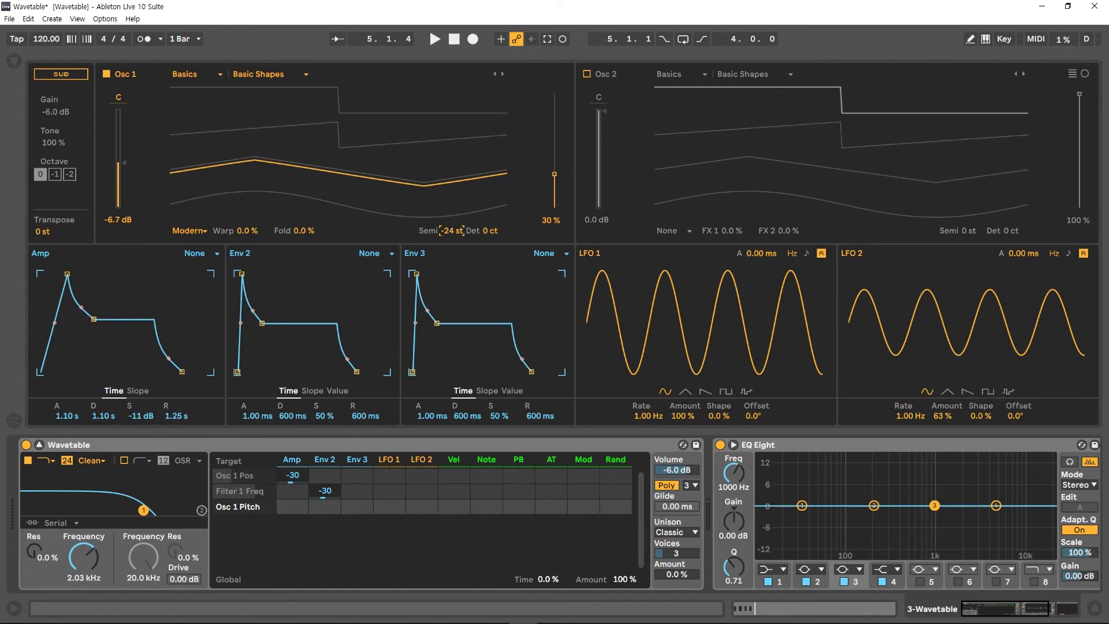
{"action": "mouse_move", "coordinate": [327, 512]}
{"action": "left_mouse_down"}
{"action": "mouse_move", "coordinate": [327, 498]}
{"action": "mouse_move", "coordinate": [328, 514]}
{"action": "left_mouse_up"}
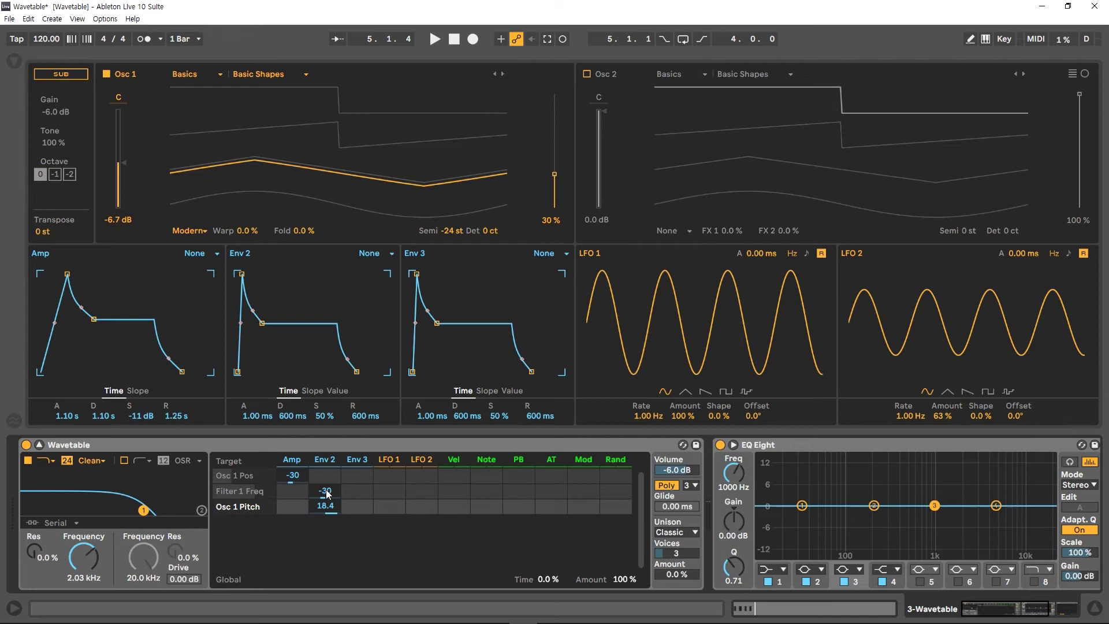
Step: Set Env 2's modulation amount on Filter 1 Freq to -100, and readjust it upward
{"action": "left_click", "coordinate": [327, 492]}
{"action": "type", "text": "-100"}
{"action": "key", "text": "Return"}
{"action": "left_click_drag", "start_coordinate": [325, 490], "coordinate": [325, 462]}
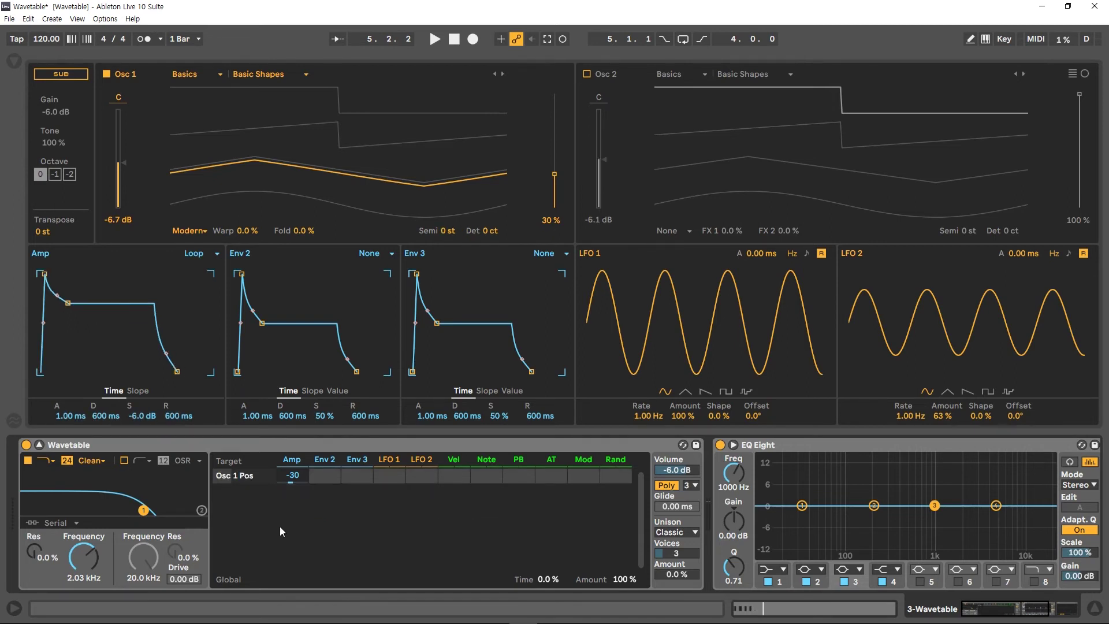
Step: Set Env 2's modulation to 83 on Filter 1 Freq and 48 on Osc 1 Gain, with Osc 1 at -9.0 dB and Osc 2 at -4.5 dB
{"action": "left_click", "coordinate": [94, 555]}
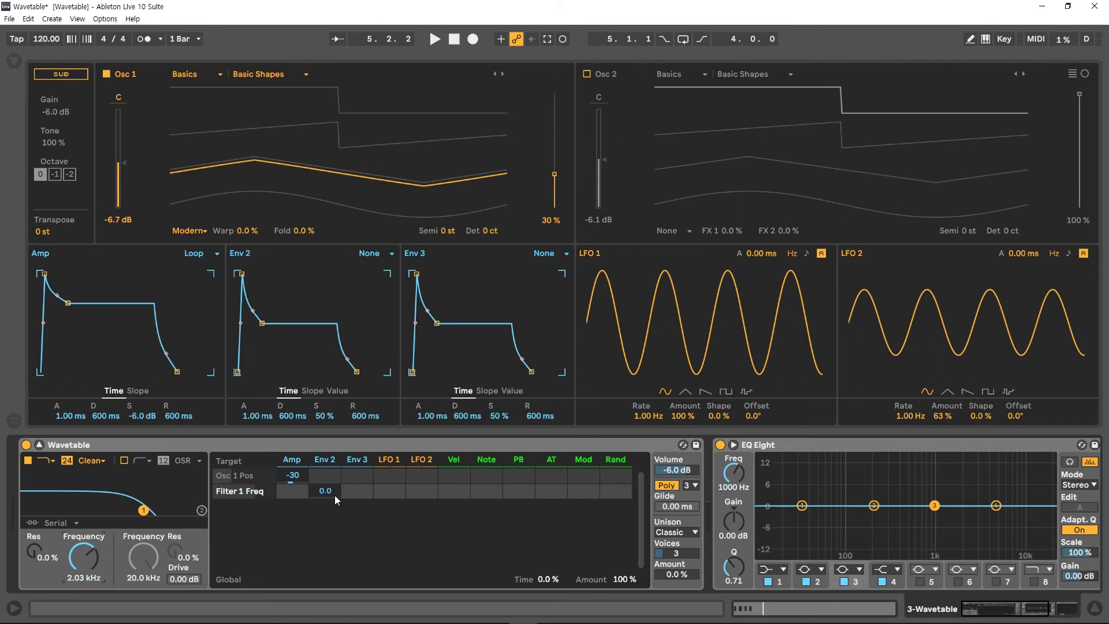
{"action": "left_click_drag", "start_coordinate": [325, 490], "coordinate": [325, 473]}
{"action": "left_click", "coordinate": [122, 172]}
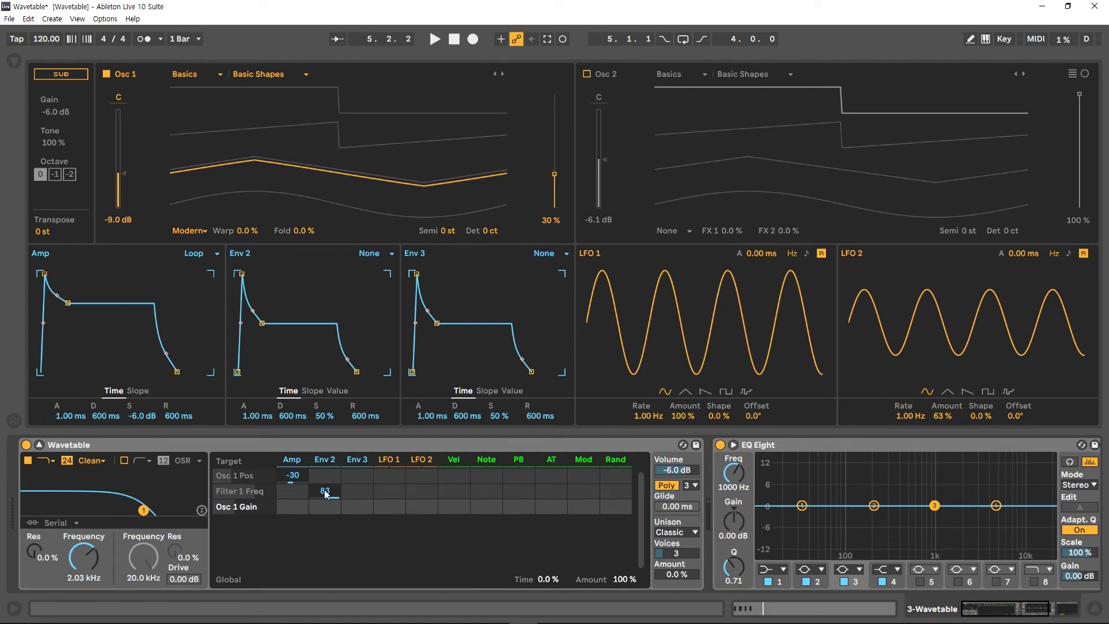
{"action": "left_click_drag", "start_coordinate": [325, 506], "coordinate": [325, 501]}
{"action": "left_click", "coordinate": [599, 149]}
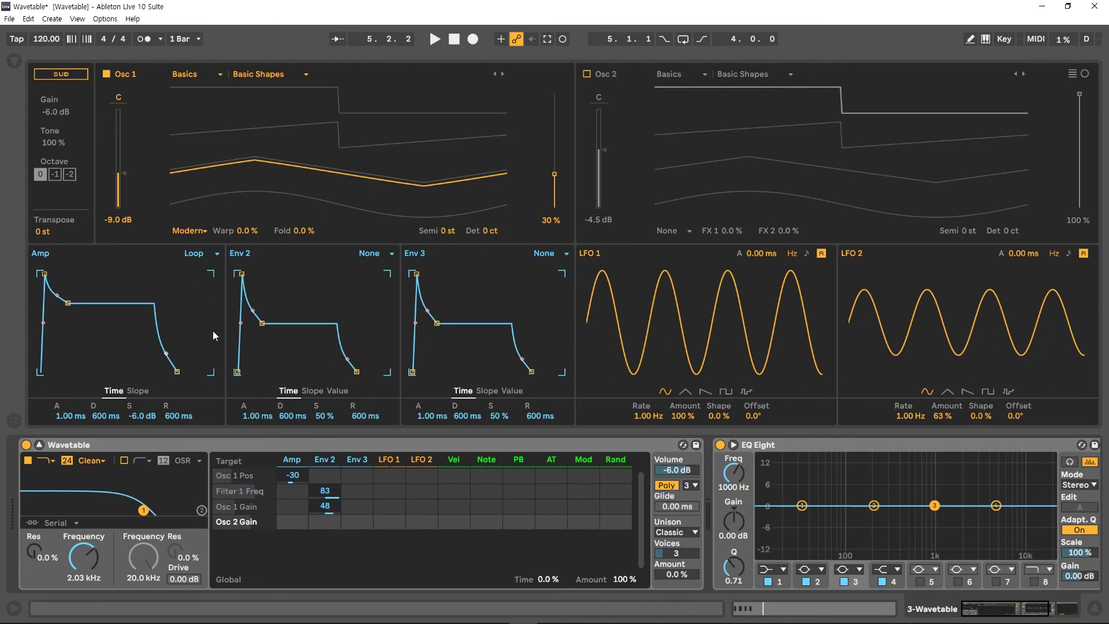
Step: Clear the Env 2 modulation amounts on Filter 1 Freq and Osc 1 Gain
{"action": "left_click", "coordinate": [203, 258]}
{"action": "left_click", "coordinate": [326, 491]}
{"action": "key", "text": "Delete"}
{"action": "left_click", "coordinate": [325, 506]}
{"action": "key", "text": "Delete"}
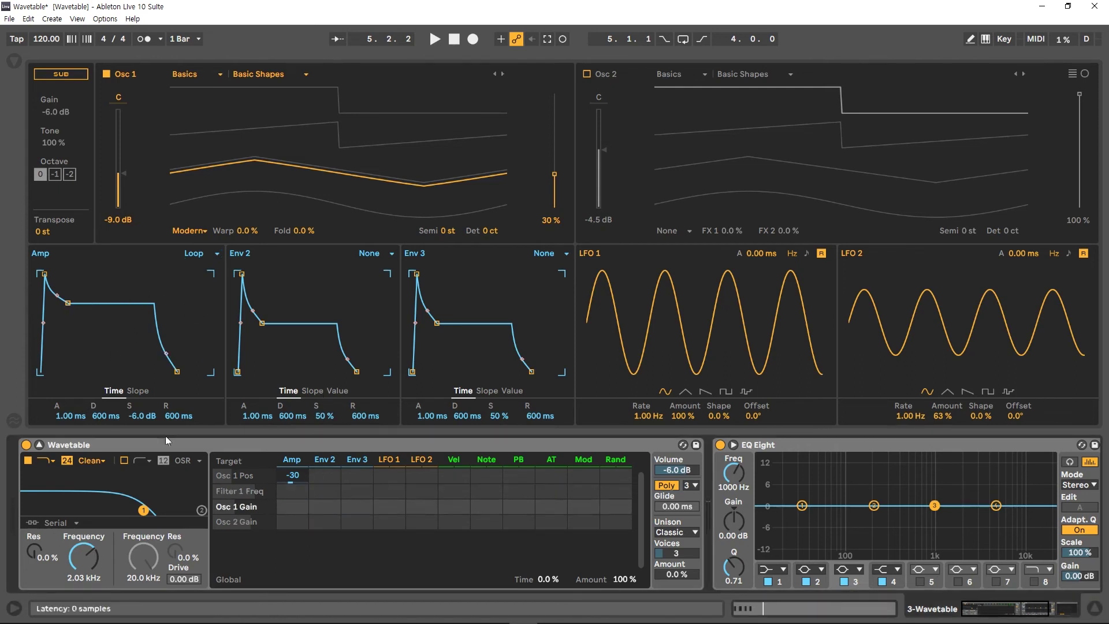
Step: Shorten the looping Amp envelope's release to 127 ms and its decay to 233 ms
{"action": "left_click_drag", "start_coordinate": [178, 415], "coordinate": [178, 454]}
{"action": "left_click_drag", "start_coordinate": [92, 417], "coordinate": [92, 456]}
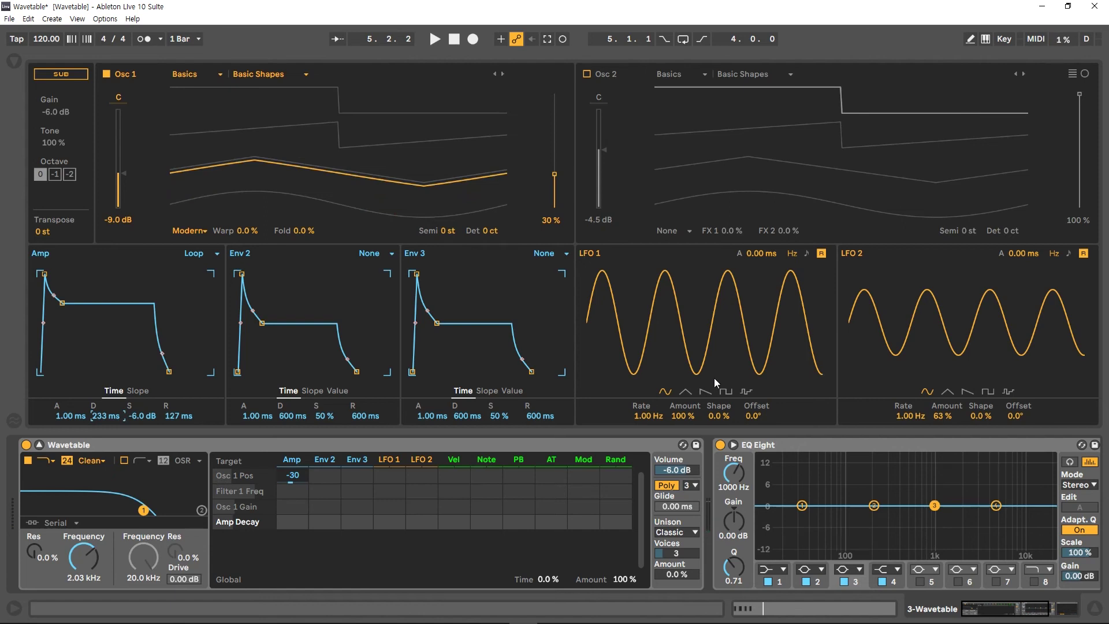
Step: Switch the Amp envelope's loop mode to Trigger and lengthen its attack to 1.79 s and its decay to about 2.1 s
{"action": "left_click", "coordinate": [202, 254]}
{"action": "left_click_drag", "start_coordinate": [72, 416], "coordinate": [99, 424]}
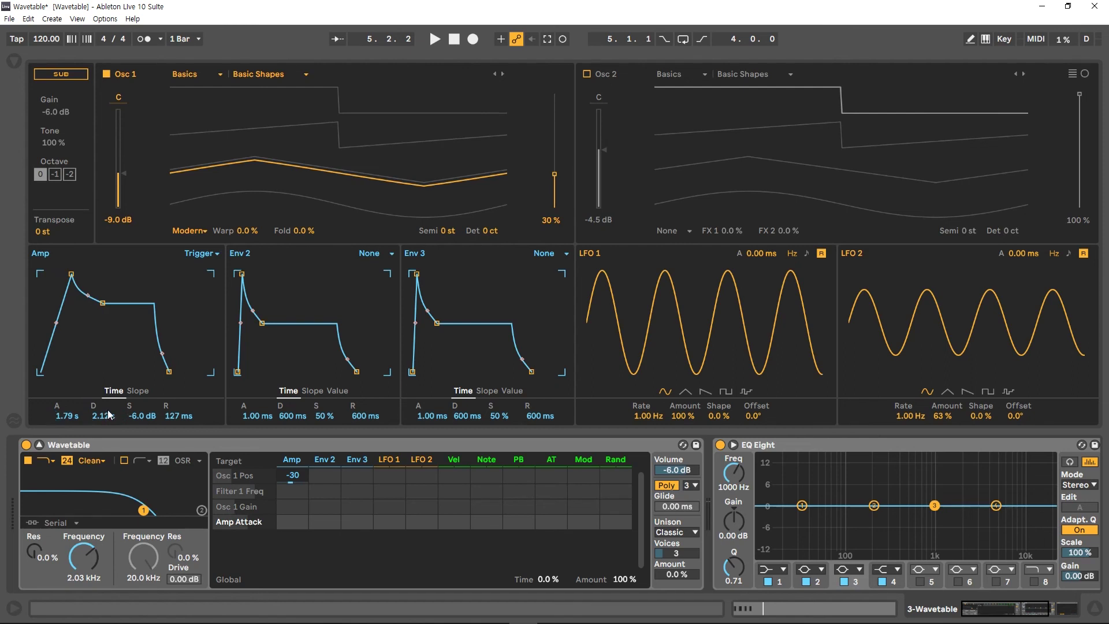